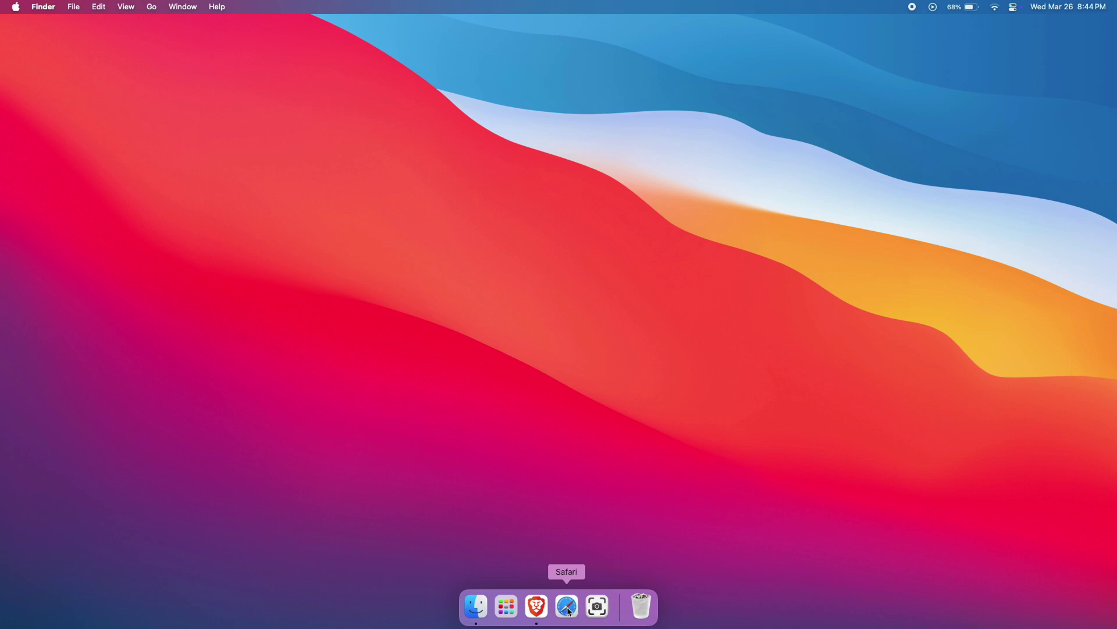
# Launch Safari and load netflix.com from the 'netfl' address suggestion
pyautogui.click(567, 610)
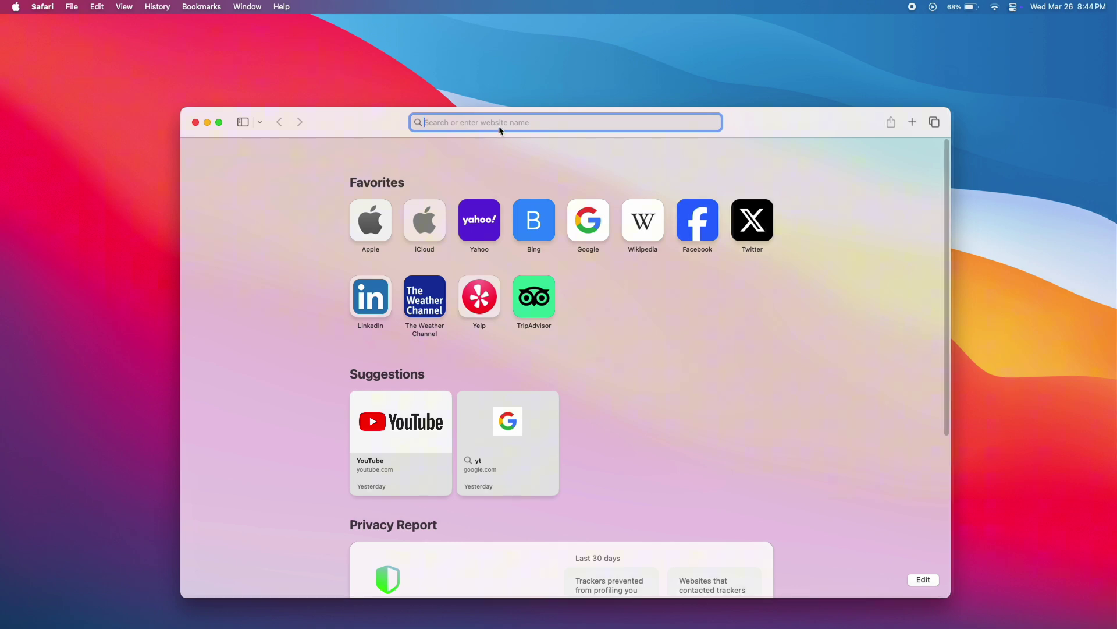
pyautogui.write('netflix.com — Netflix Philippines - Watch TV Shows Online, Watch Movies Online')
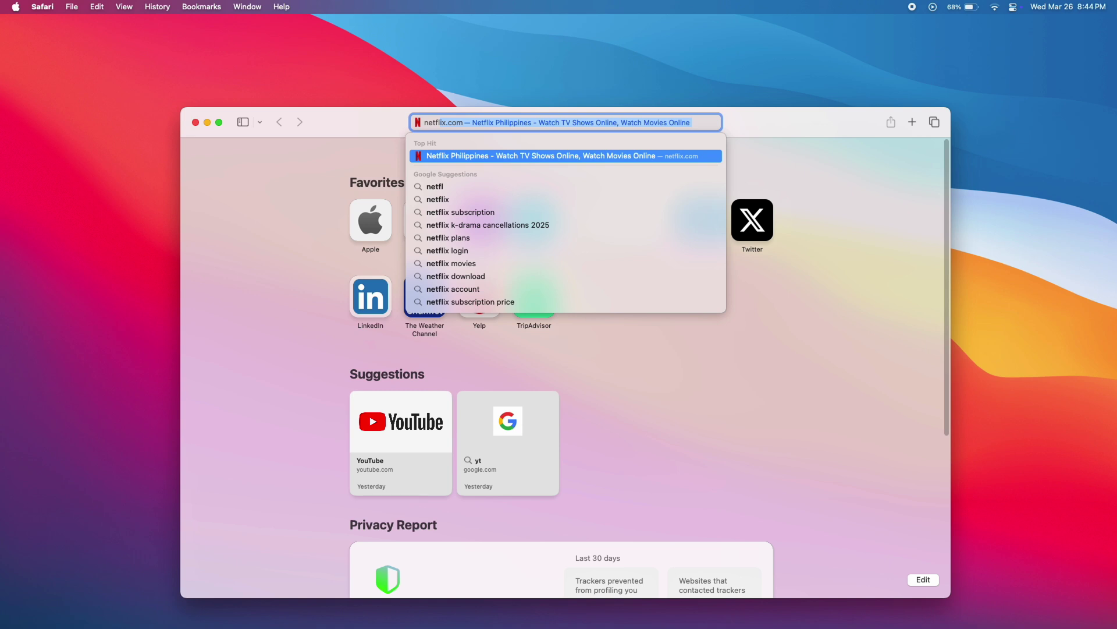
pyautogui.press('Return')
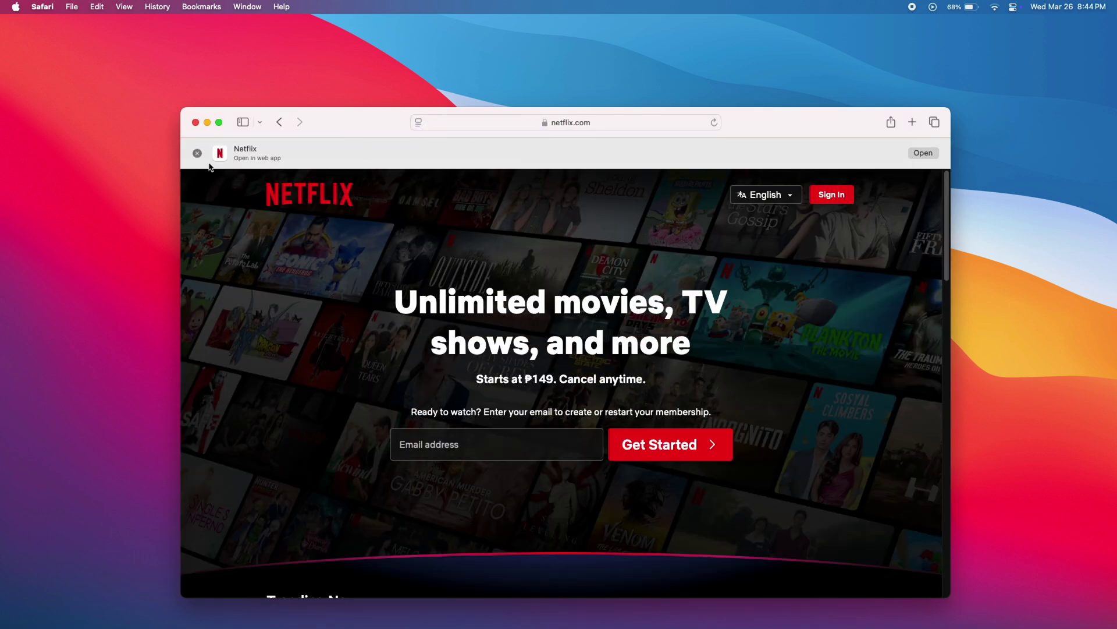
# Dismiss the 'Open in web app' banner and show the Netflix page's Share menu with Add to Dock
pyautogui.click(198, 153)
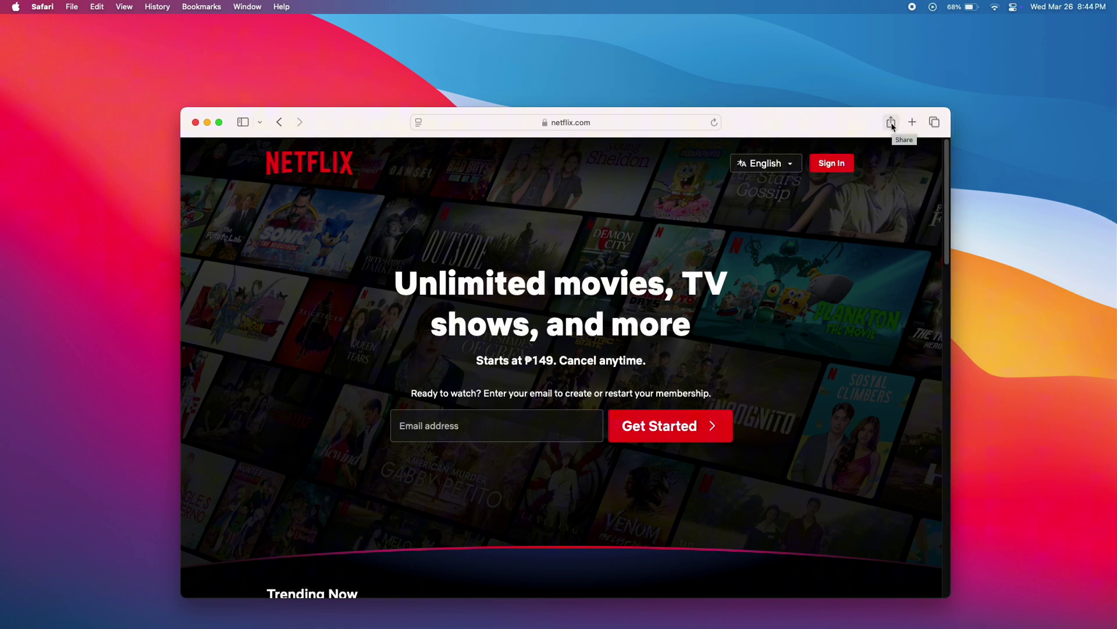
pyautogui.click(73, 9)
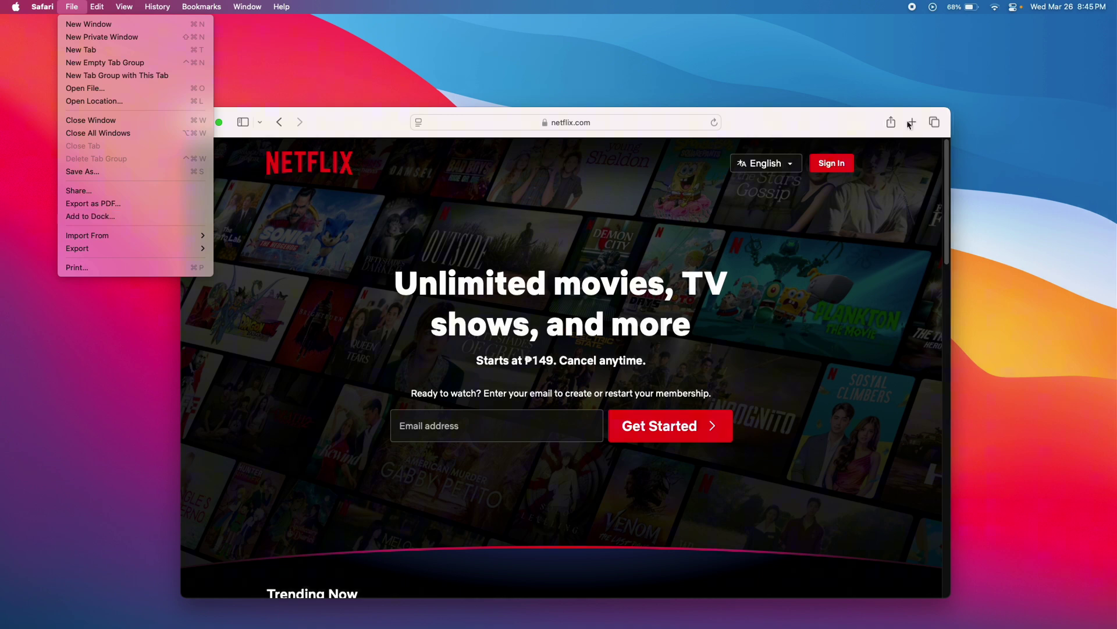
pyautogui.click(891, 123)
pyautogui.click(891, 124)
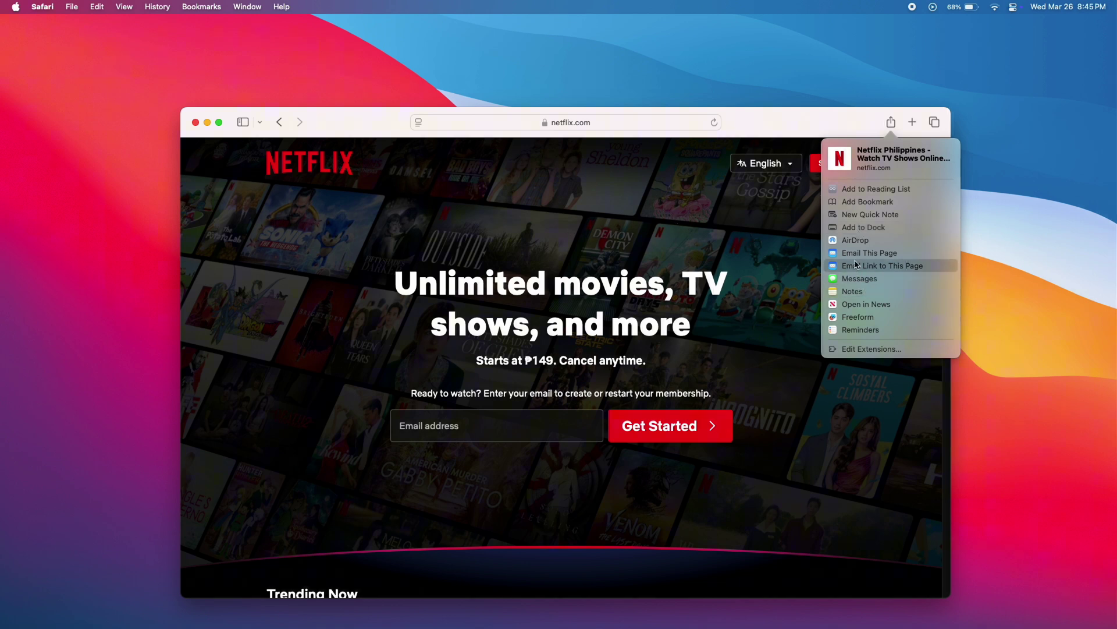
pyautogui.click(714, 248)
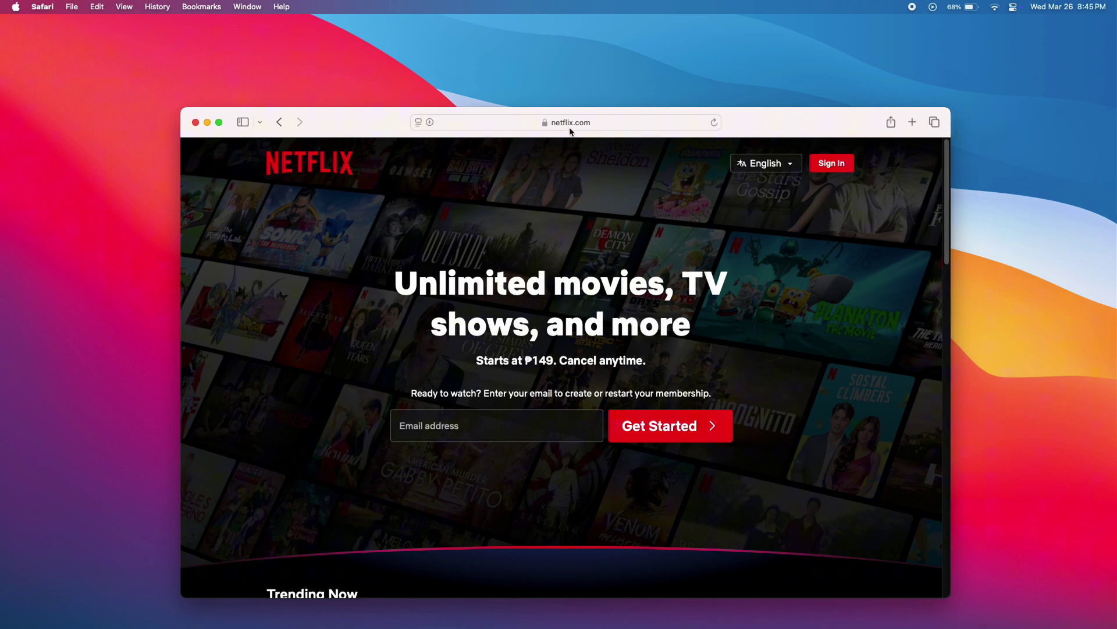
pyautogui.moveTo(566, 125)
pyautogui.mouseDown()
pyautogui.moveTo(429, 68)
pyautogui.moveTo(488, 103)
pyautogui.moveTo(556, 117)
pyautogui.mouseUp()
pyautogui.click(891, 124)
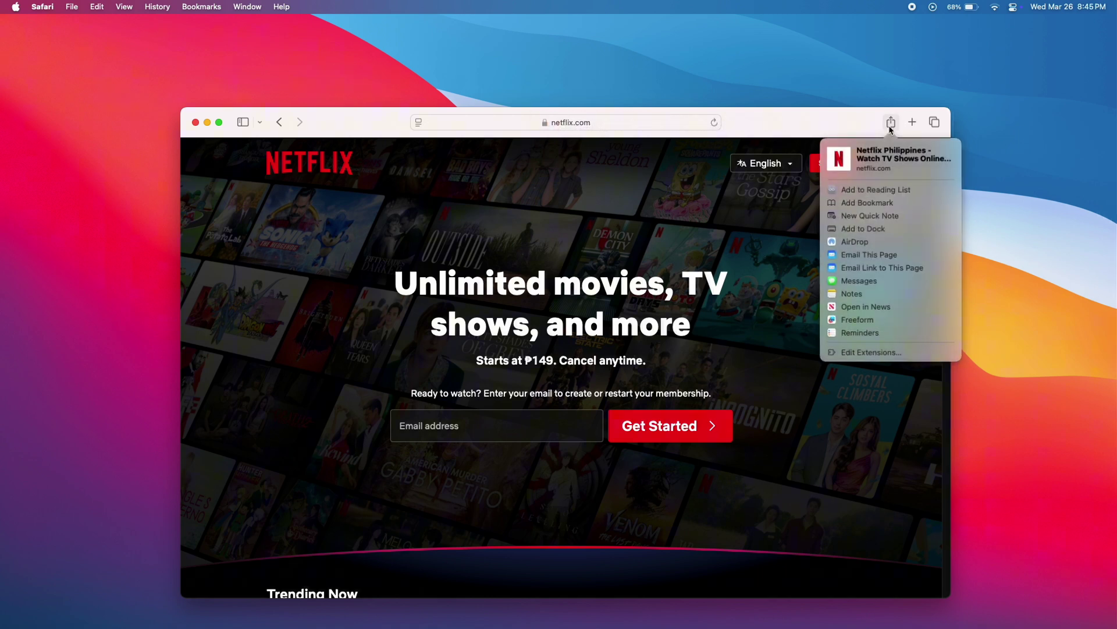
# Add the Netflix page to the Dock, trimming the app name to just 'Netflix'
pyautogui.click(857, 227)
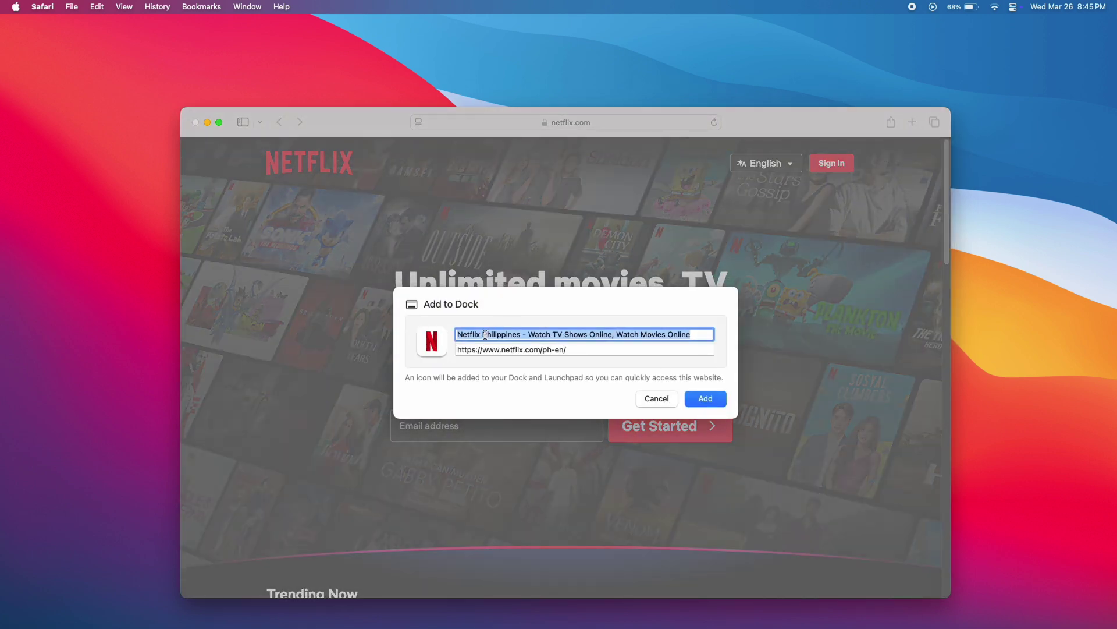
pyautogui.click(483, 334)
pyautogui.moveTo(483, 335); pyautogui.dragTo(693, 335)
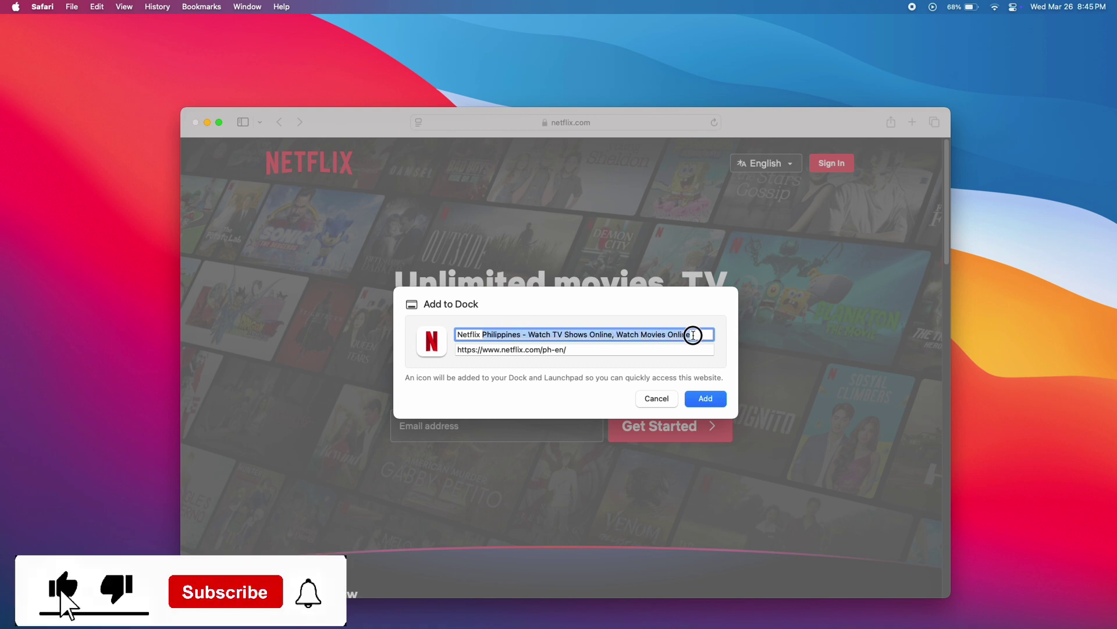
pyautogui.press('BackSpace')
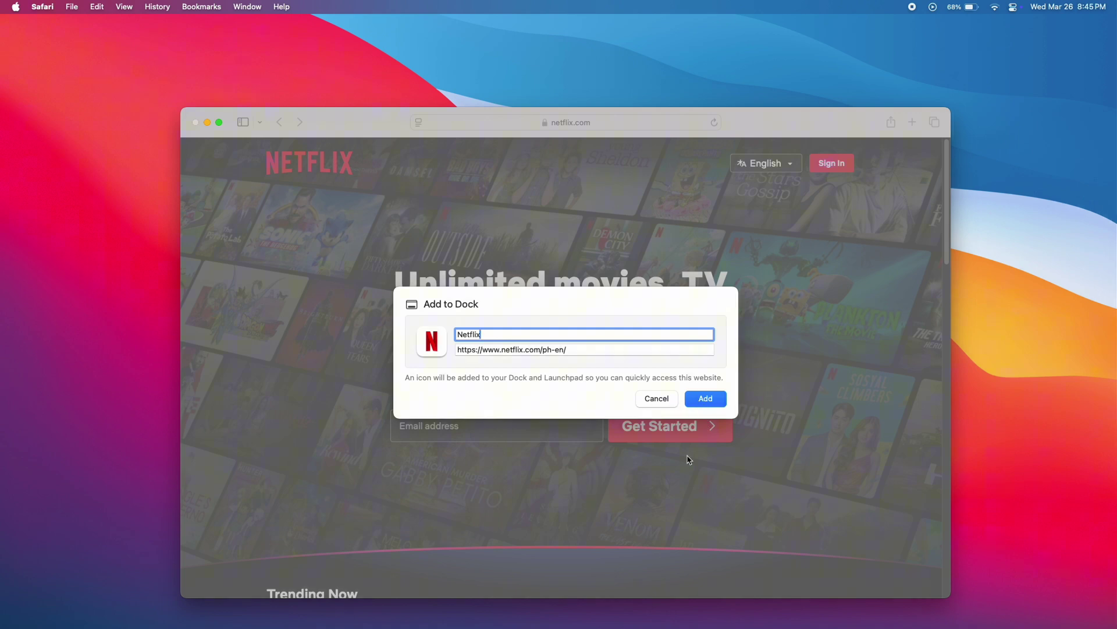
pyautogui.click(707, 404)
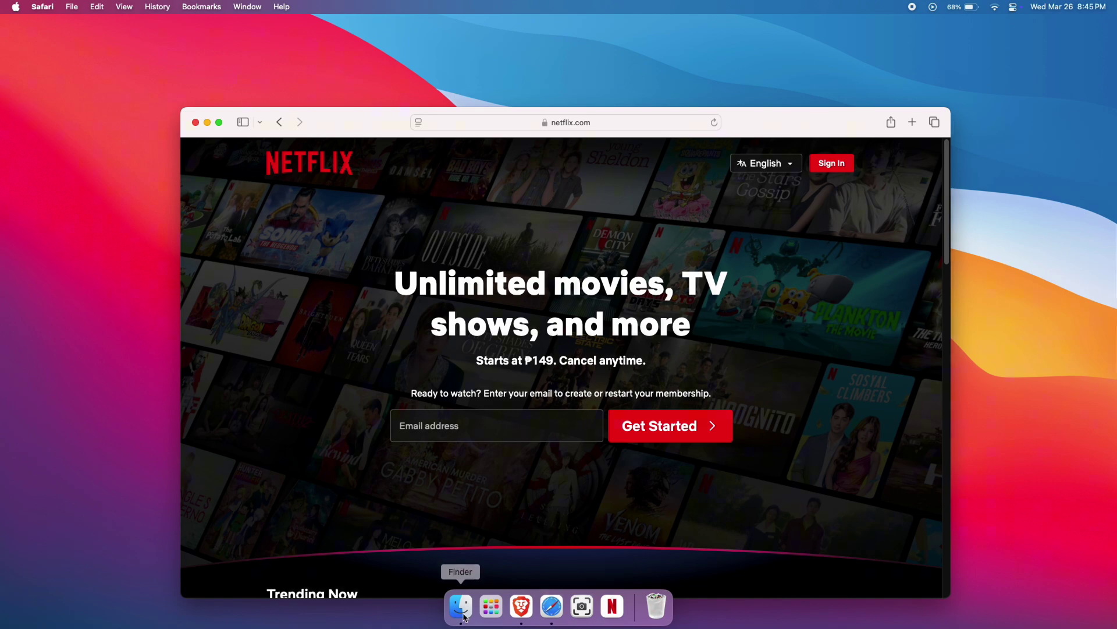
# Check Launchpad, quit Safari from its Dock menu, and launch the Netflix web app
pyautogui.click(491, 611)
pyautogui.hscroll(3, 642, 432)
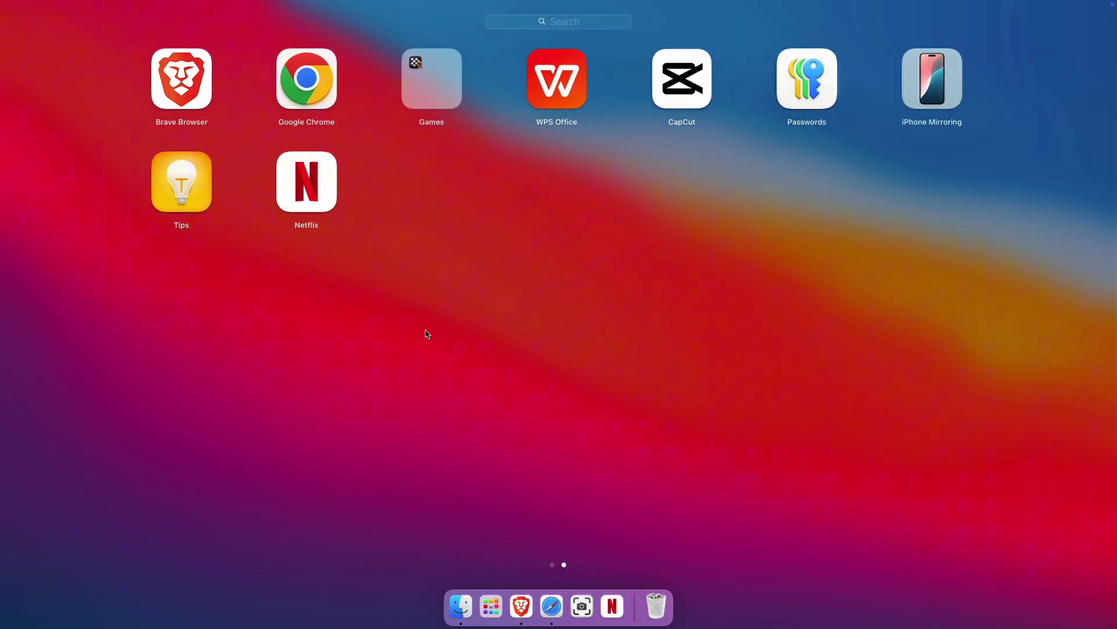
pyautogui.click(598, 408)
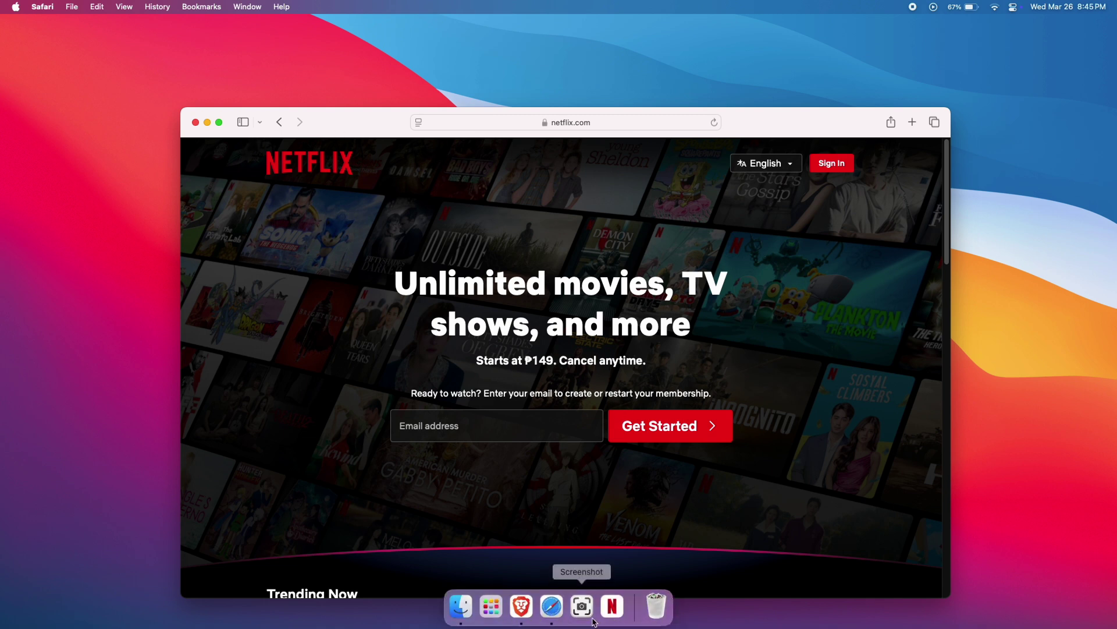
pyautogui.moveTo(552, 606)
pyautogui.rightClick(552, 615)
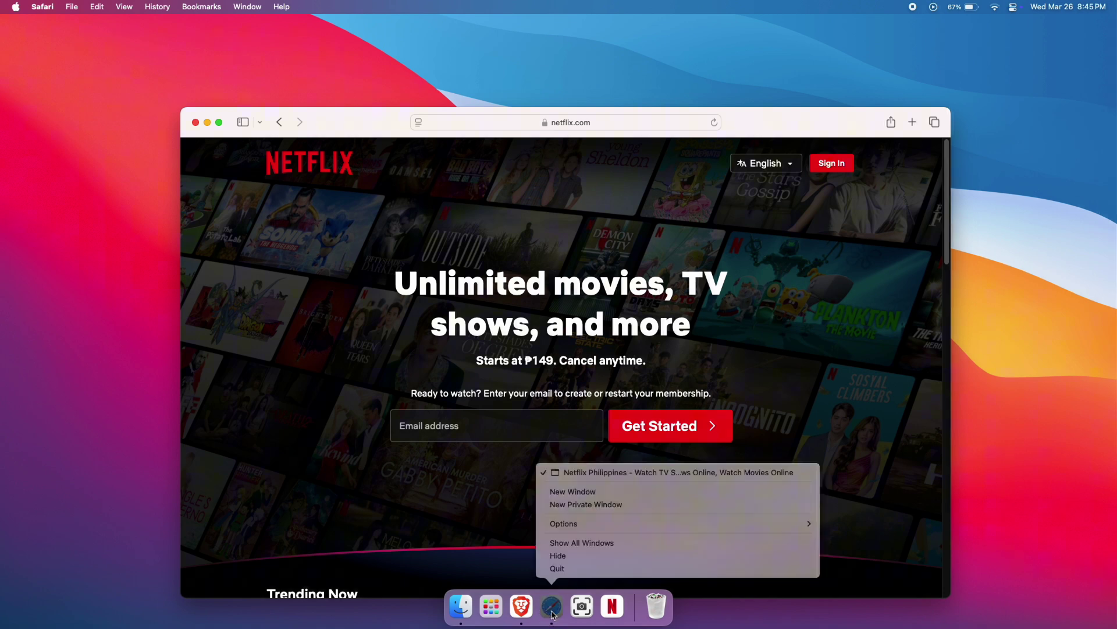
pyautogui.click(557, 569)
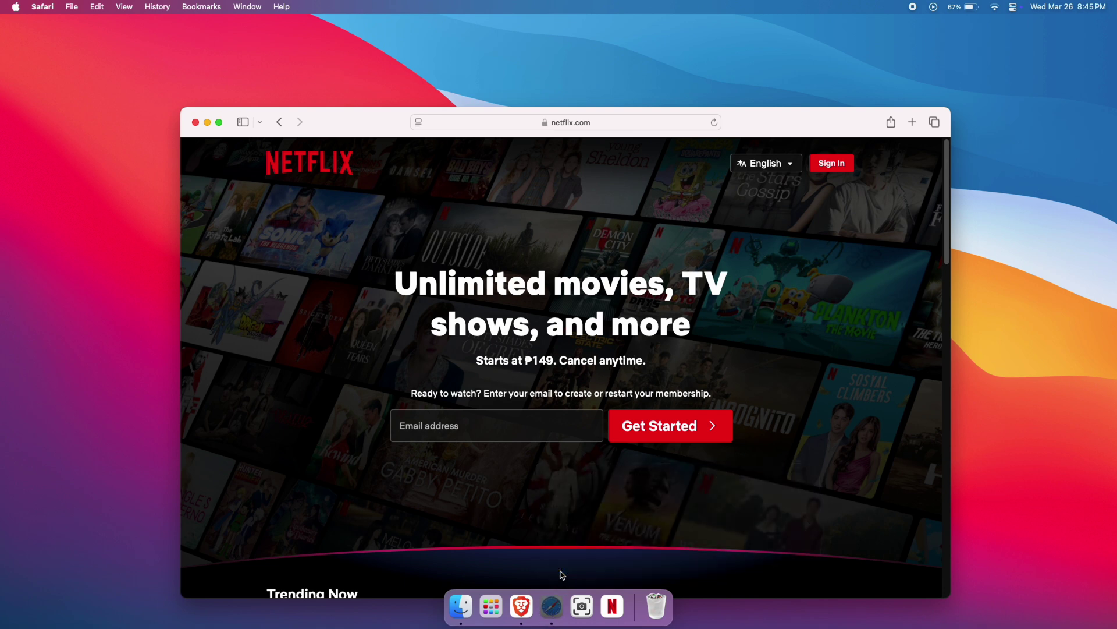
pyautogui.click(614, 607)
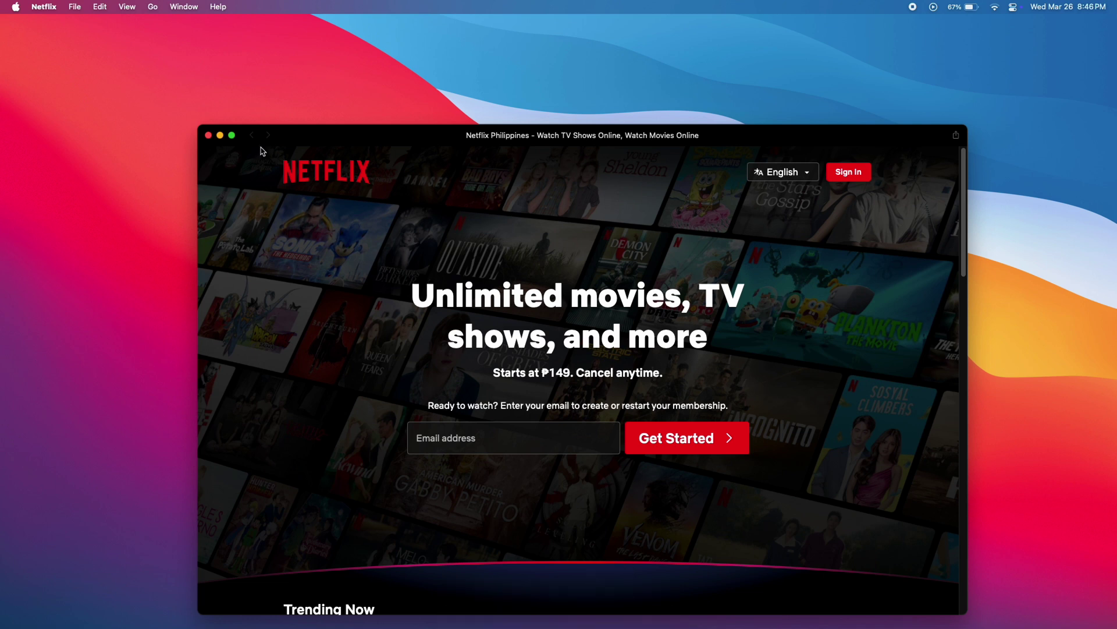
# Close and quit the Netflix web app from the Dock, then relaunch Safari
pyautogui.click(208, 137)
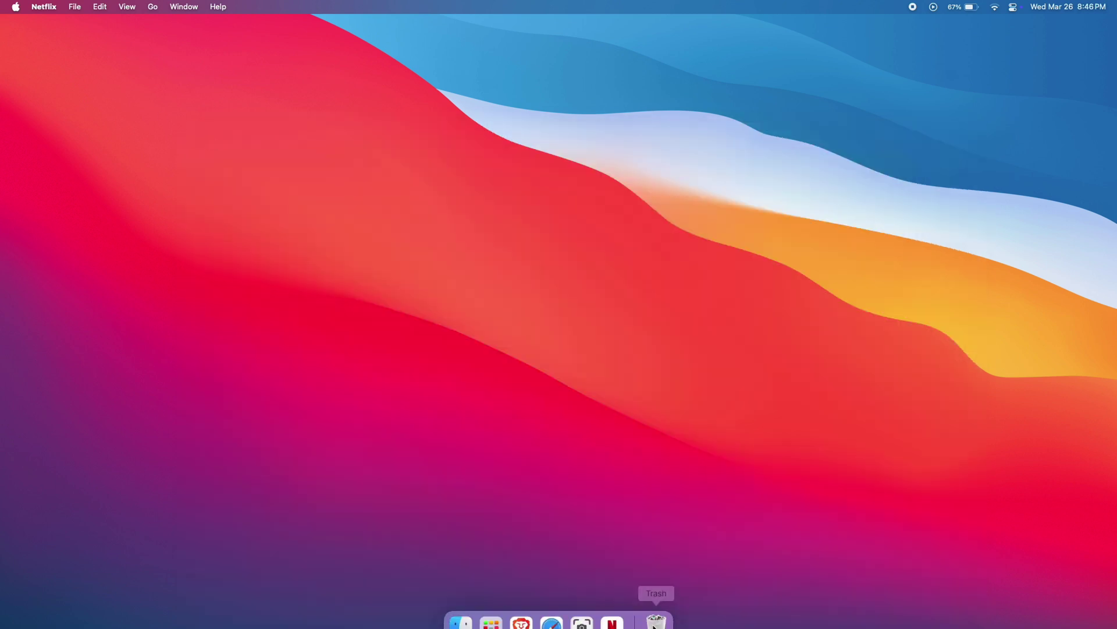
pyautogui.rightClick(615, 612)
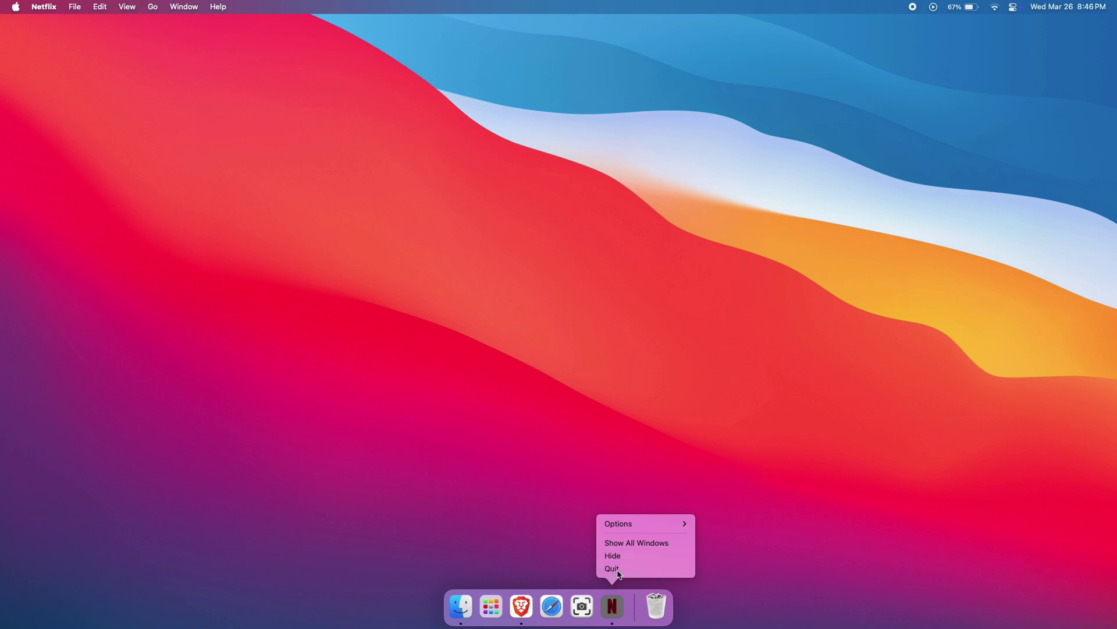
pyautogui.click(611, 567)
pyautogui.click(552, 606)
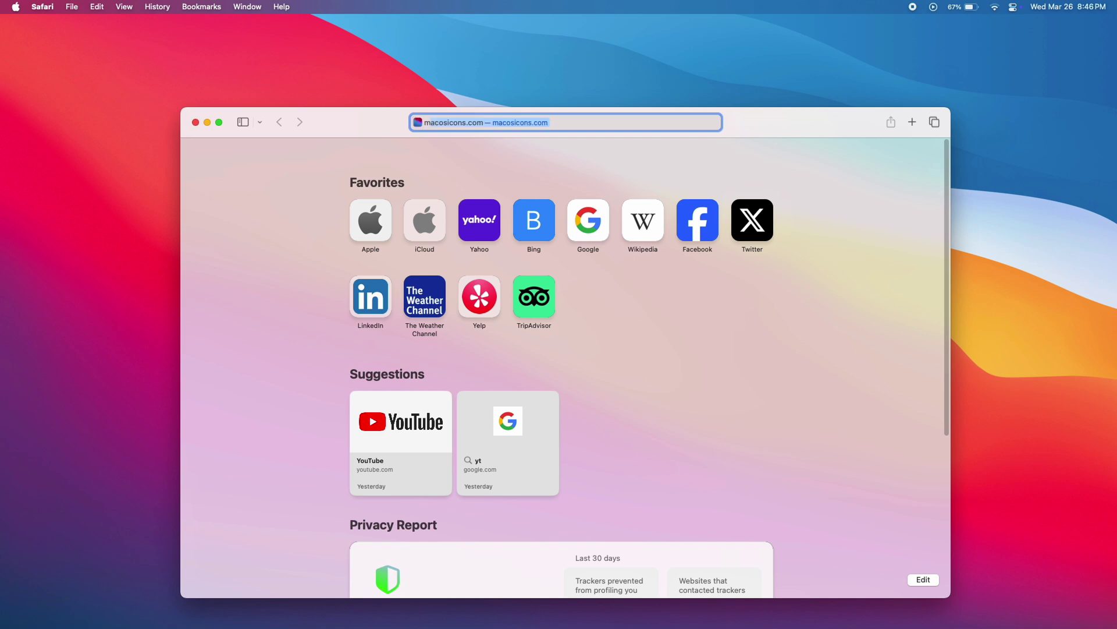
pyautogui.write('mac')
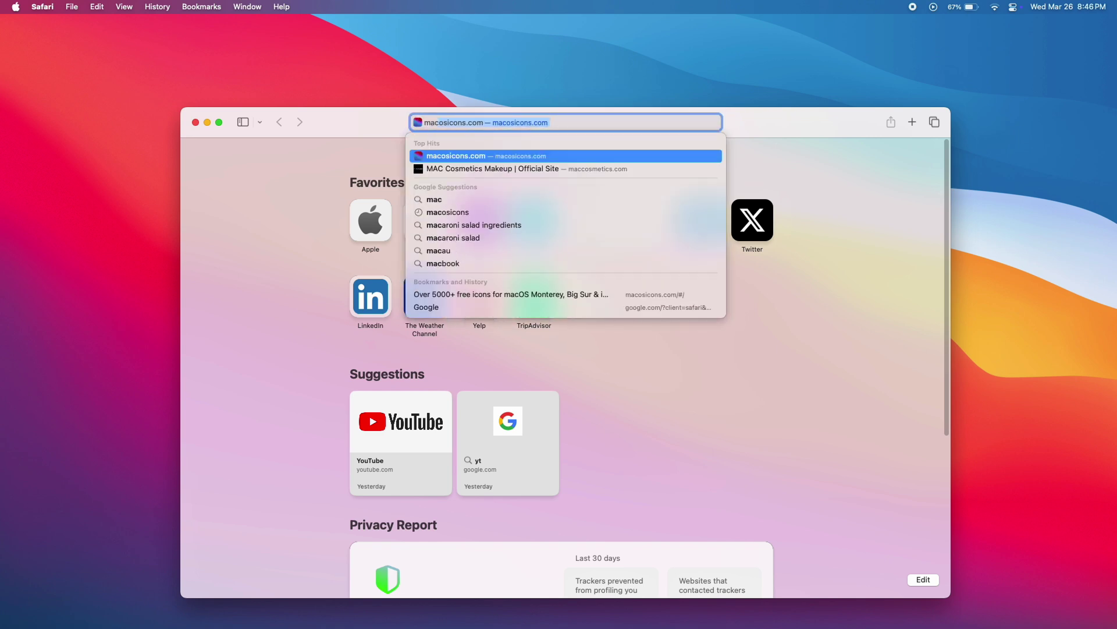
# Search macosicons.com for 'netfli' icons, dismiss its popups, then close the Safari window
pyautogui.click(449, 157)
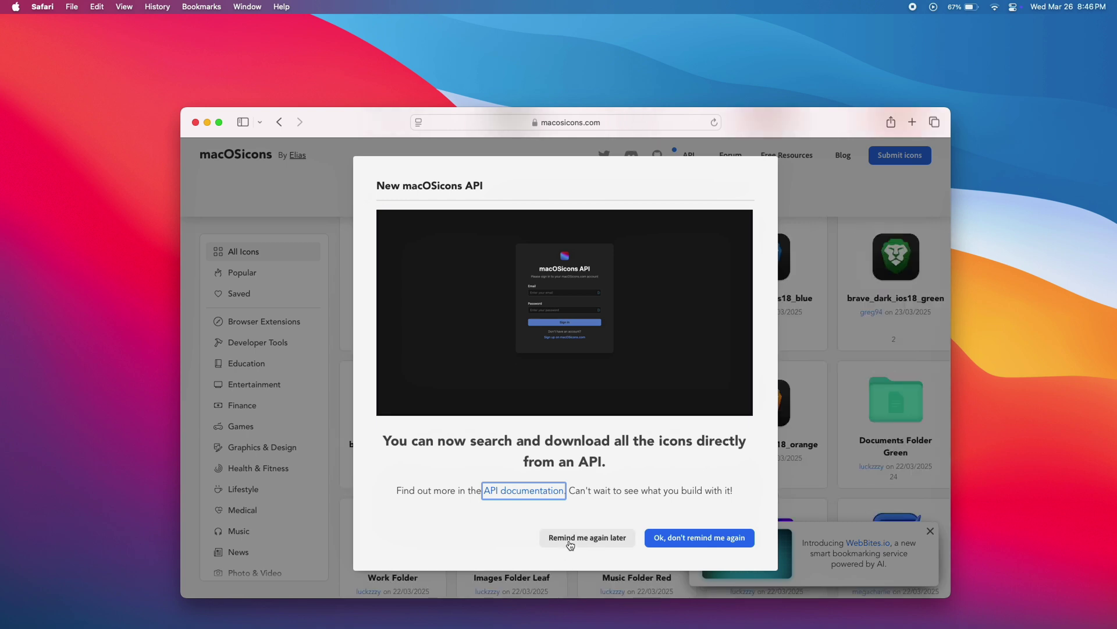
pyautogui.click(570, 539)
pyautogui.click(556, 190)
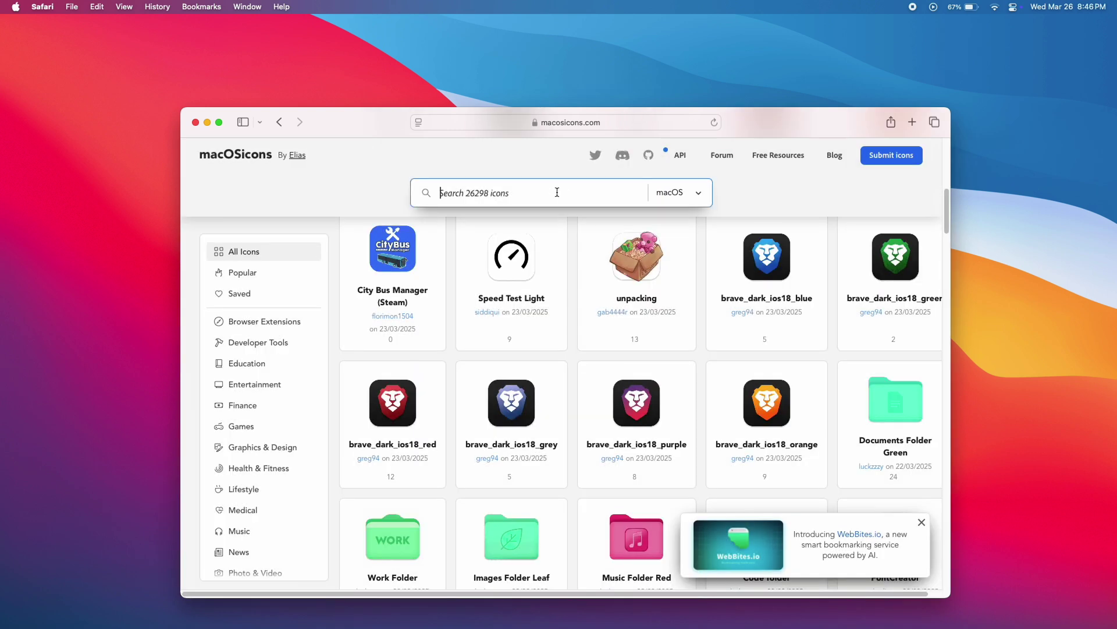
pyautogui.write('netflix')
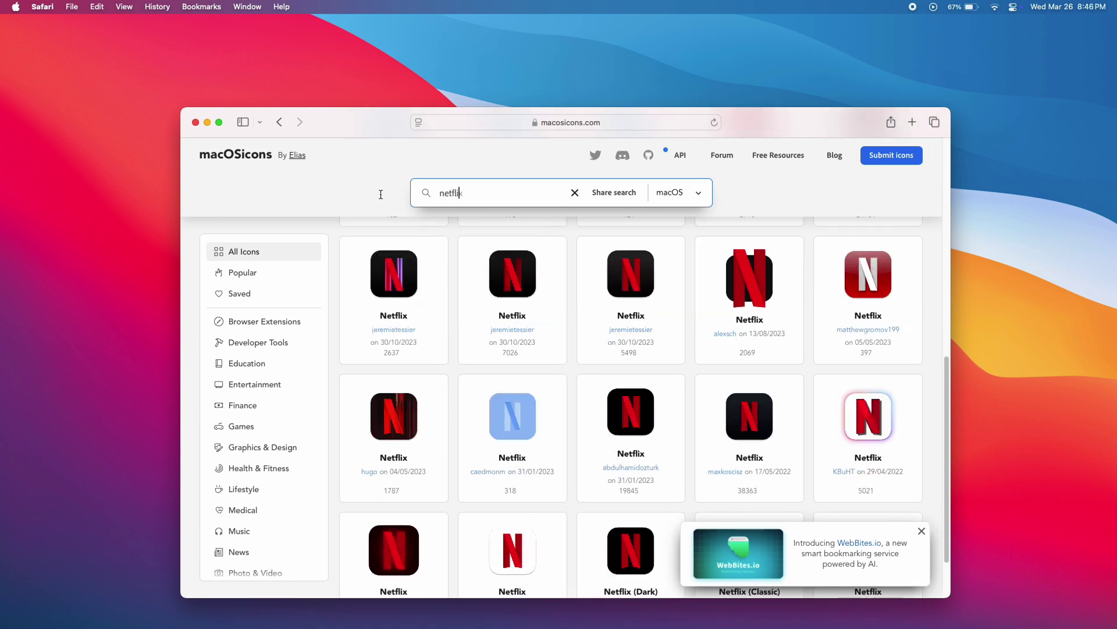
pyautogui.scroll(-2, 549, 419)
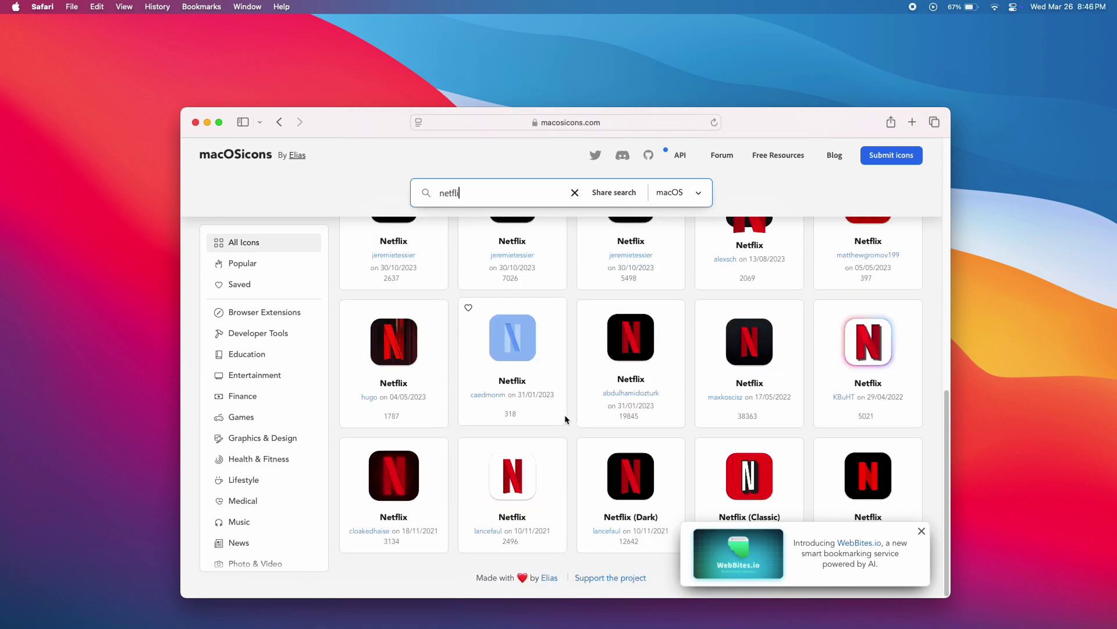
pyautogui.click(921, 531)
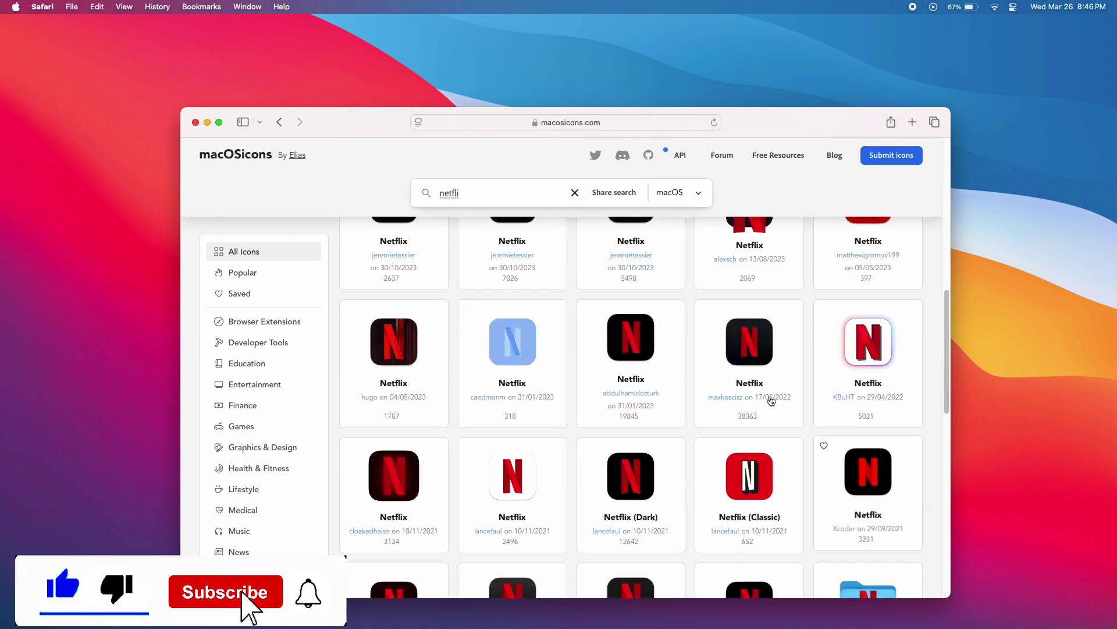
pyautogui.click(196, 122)
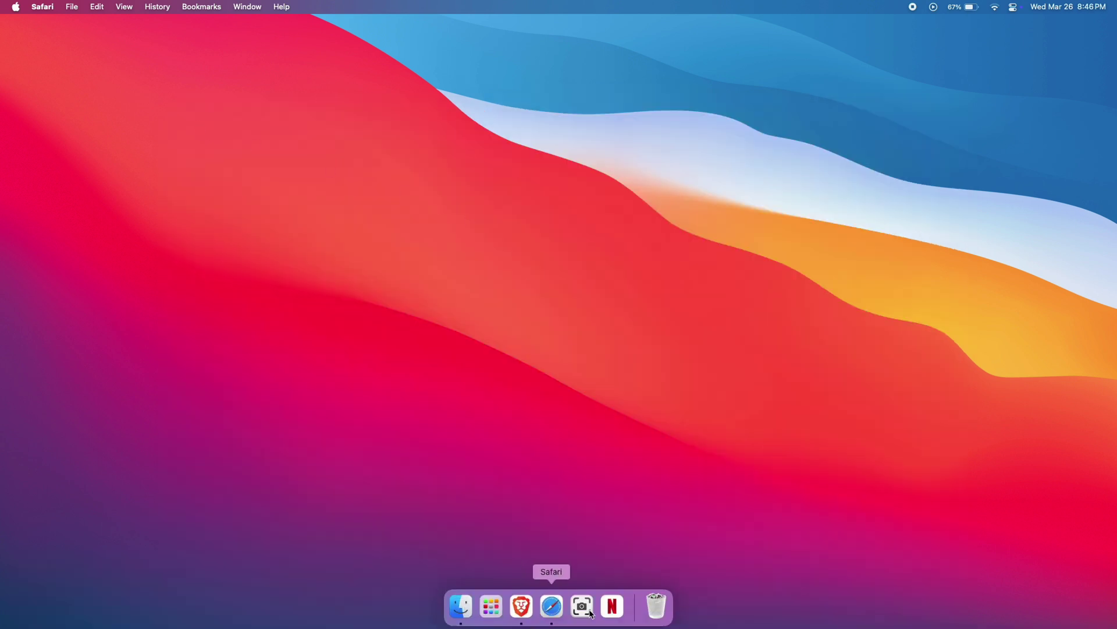
pyautogui.moveTo(460, 606)
pyautogui.moveTo(559, 623)
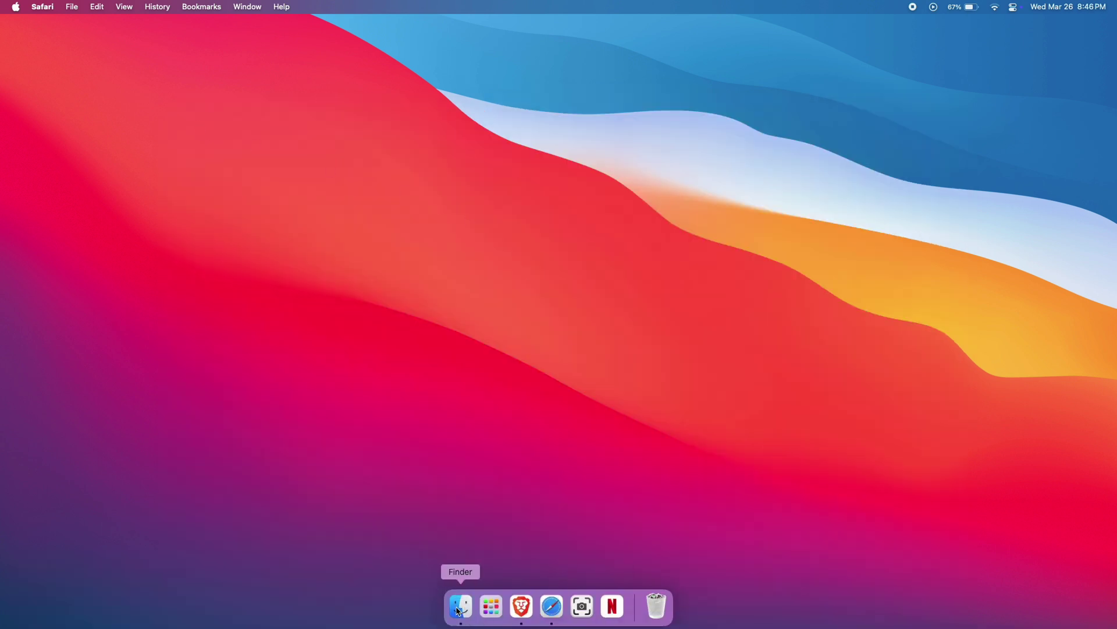
# Open Finder, reveal the Netflix web app in Applications, and open its Get Info window
pyautogui.click(460, 609)
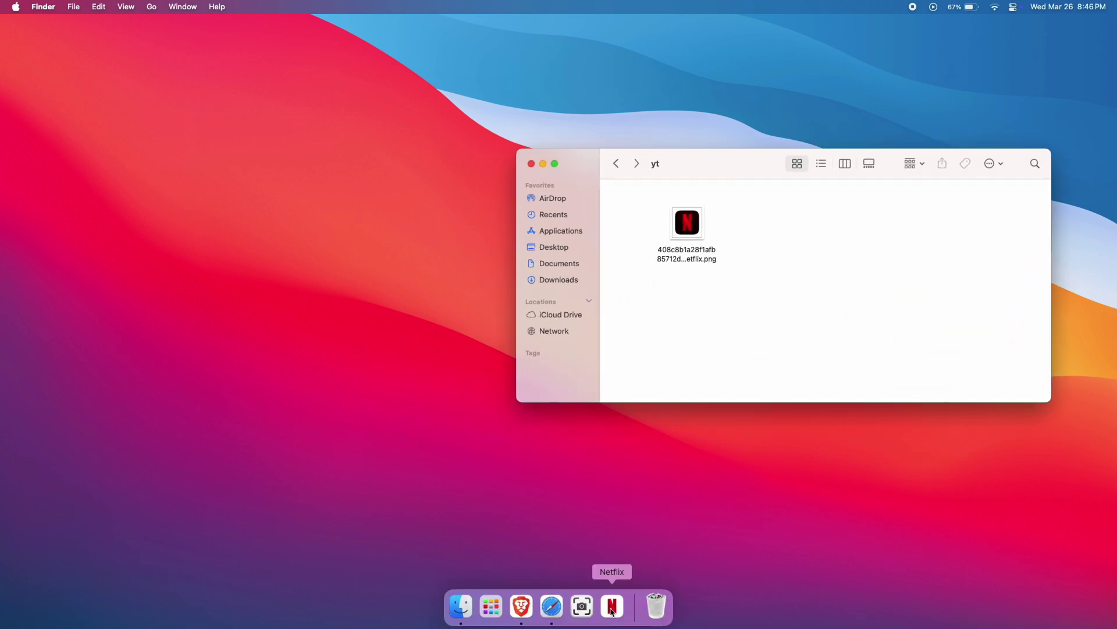
pyautogui.rightClick(611, 611)
pyautogui.moveTo(636, 536)
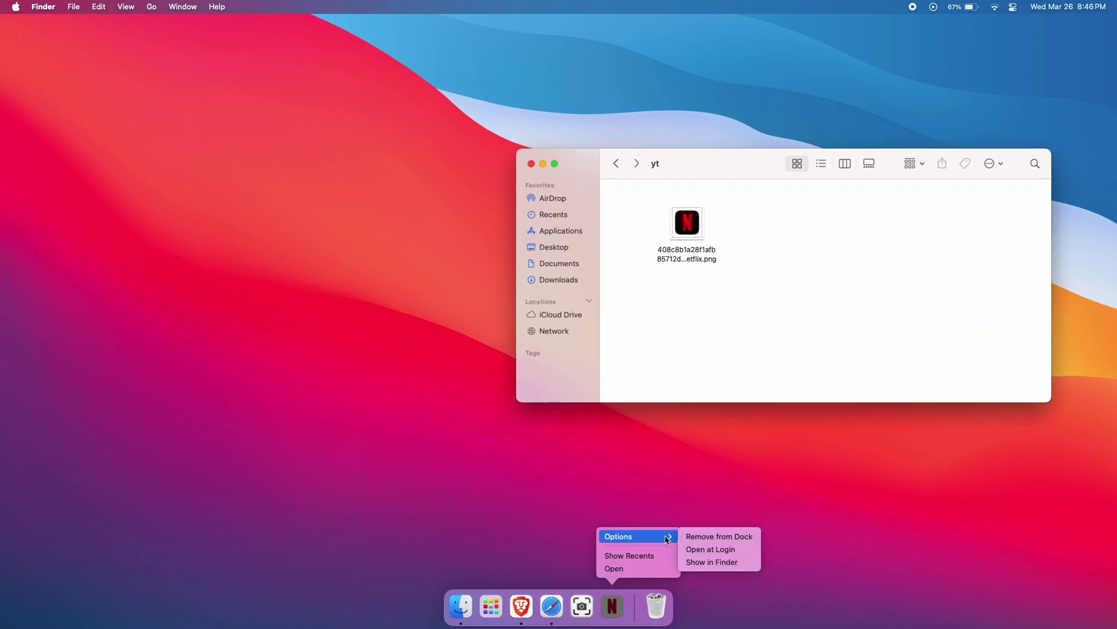
pyautogui.click(717, 562)
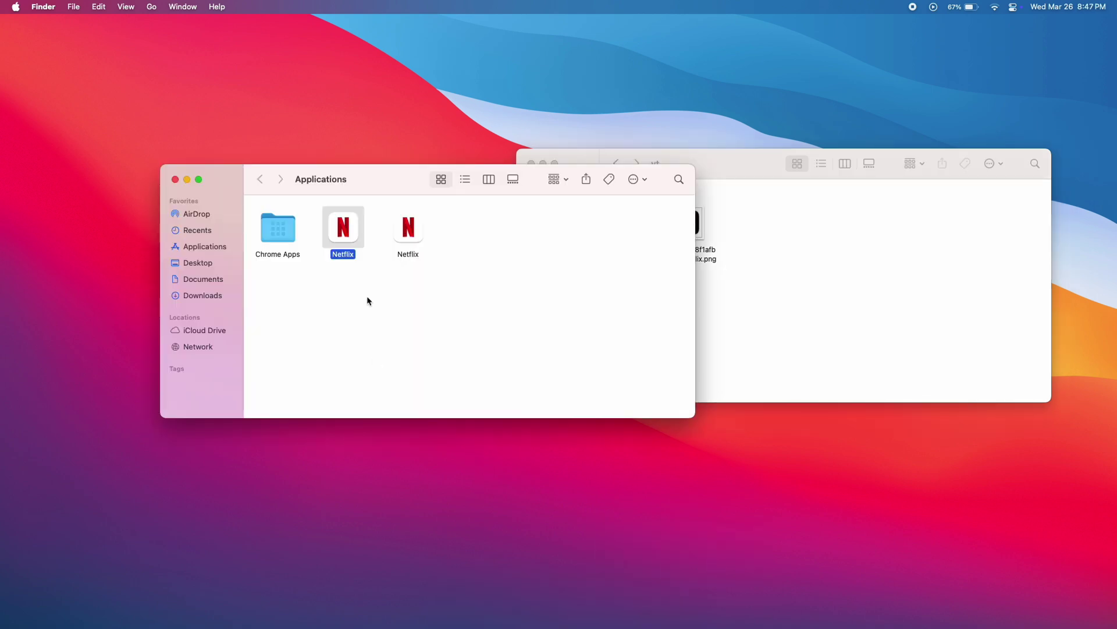
pyautogui.rightClick(342, 236)
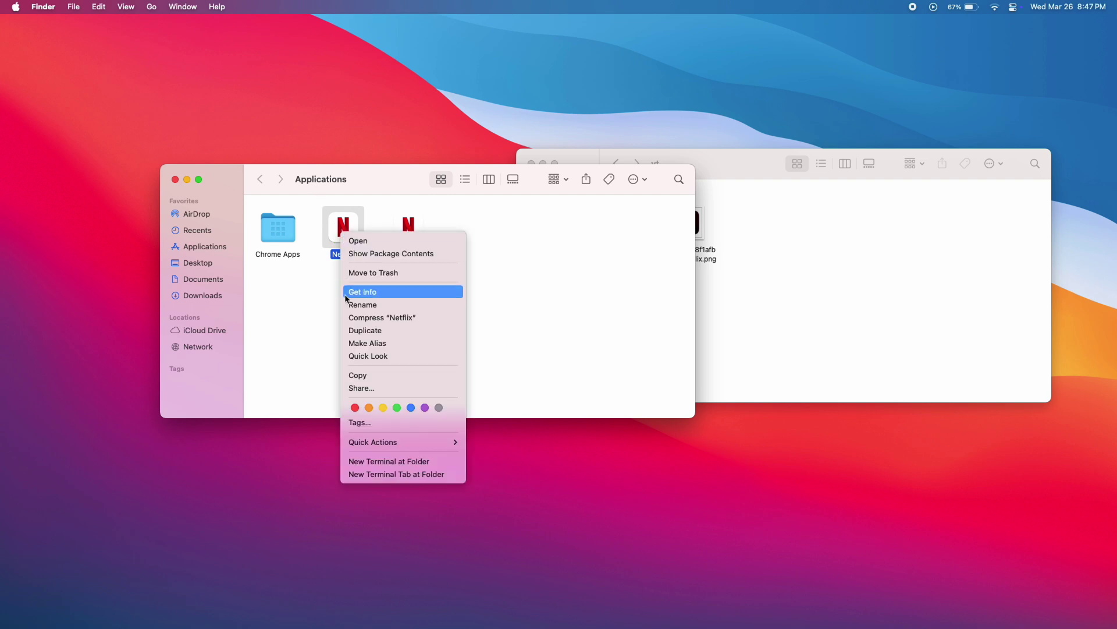
pyautogui.click(374, 294)
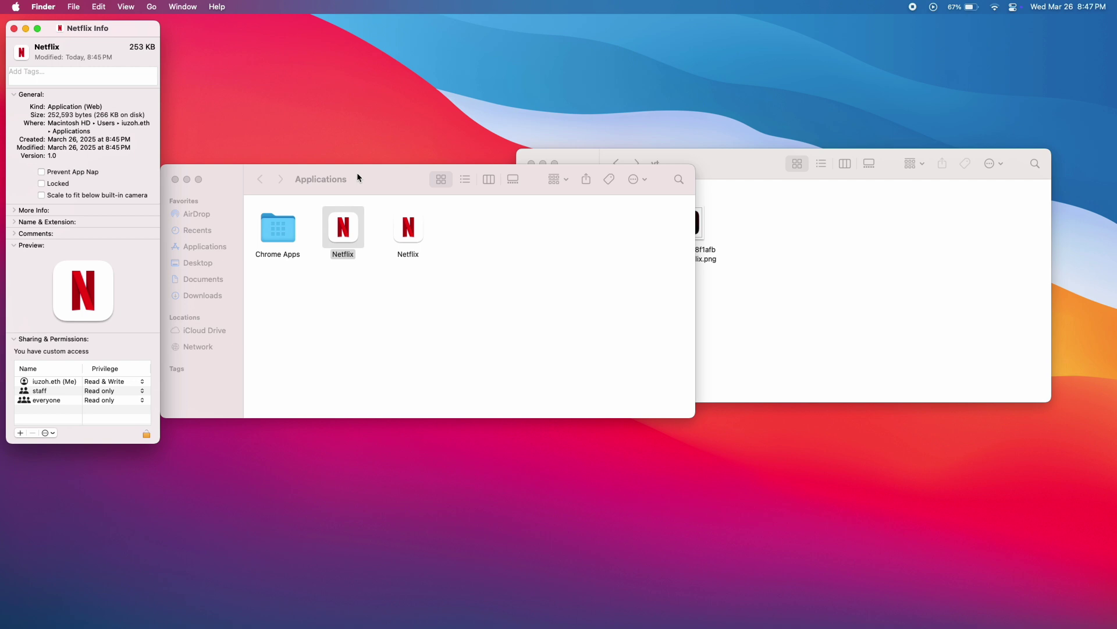
# Drag the dark Netflix PNG from the yt folder onto the Netflix Info window's icon
pyautogui.moveTo(358, 178); pyautogui.dragTo(378, 355)
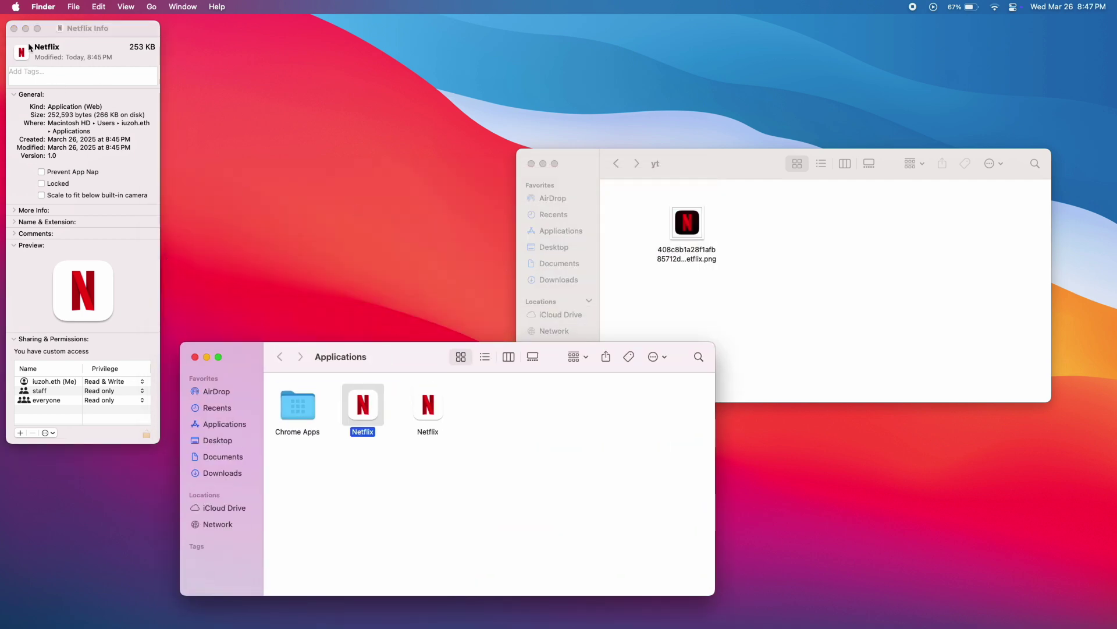
pyautogui.click(122, 28)
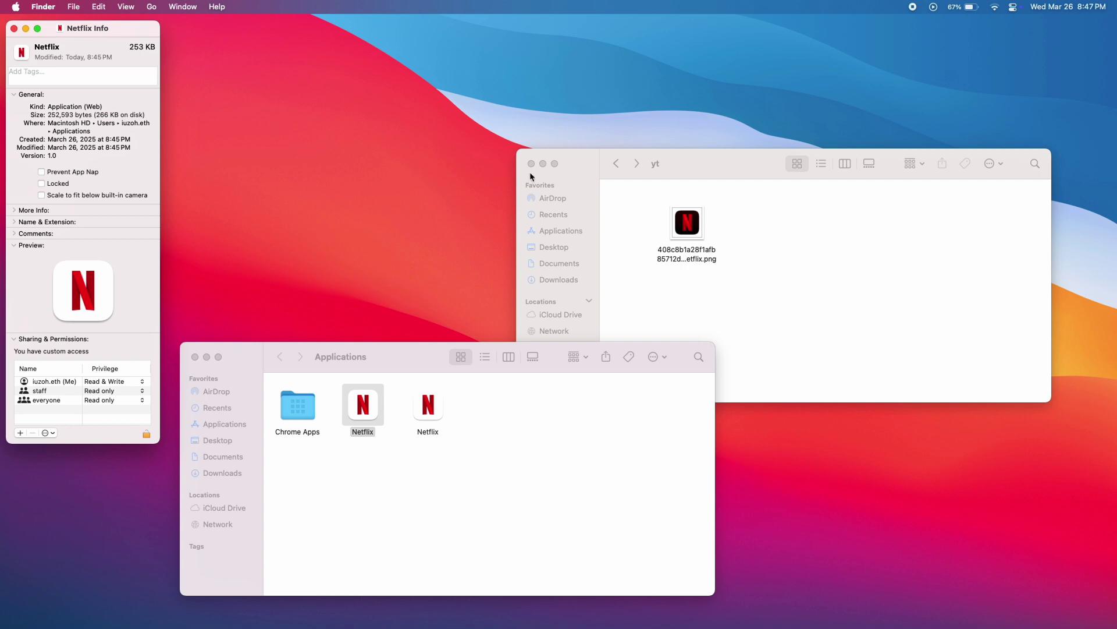
pyautogui.moveTo(687, 233)
pyautogui.mouseDown()
pyautogui.moveTo(198, 181)
pyautogui.moveTo(655, 232)
pyautogui.moveTo(686, 225)
pyautogui.moveTo(618, 226)
pyautogui.moveTo(21, 58)
pyautogui.mouseUp()
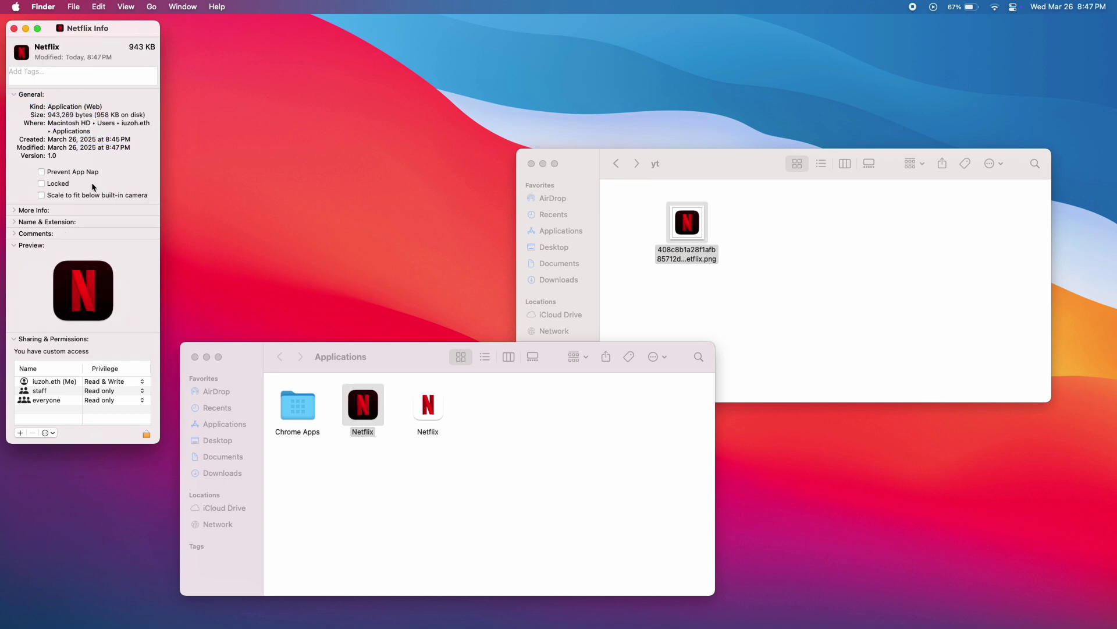